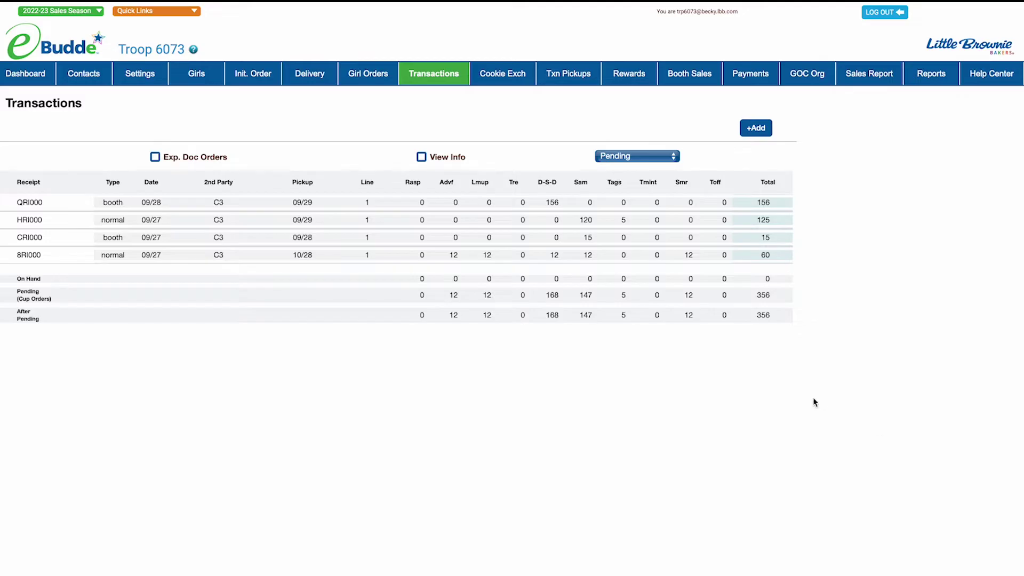
Open the Pending status filter above Troop 6073's Transactions table.
click(655, 159)
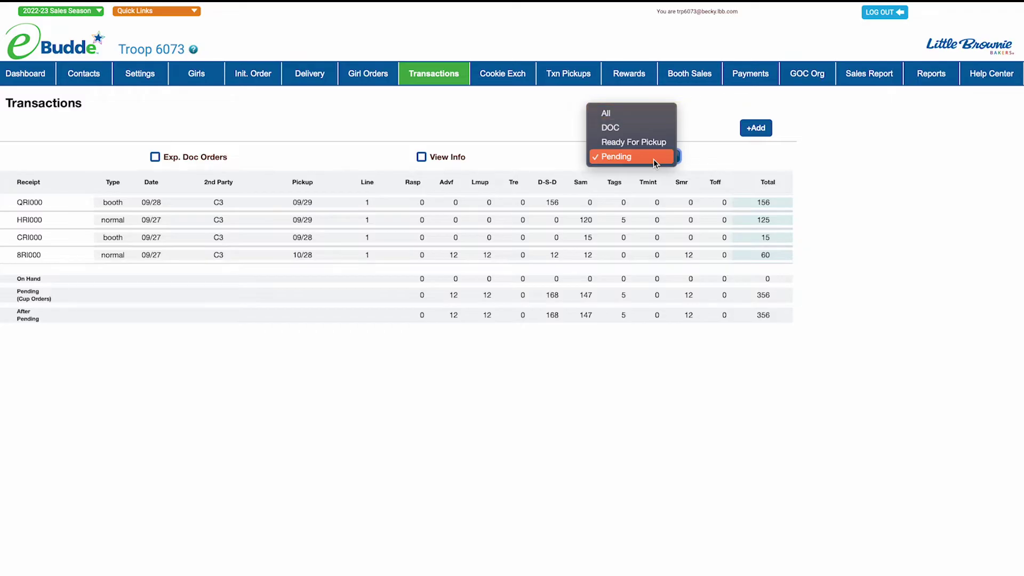
Switch the status filter to All so every transaction, including the 2136 initial delivery, is listed.
click(653, 113)
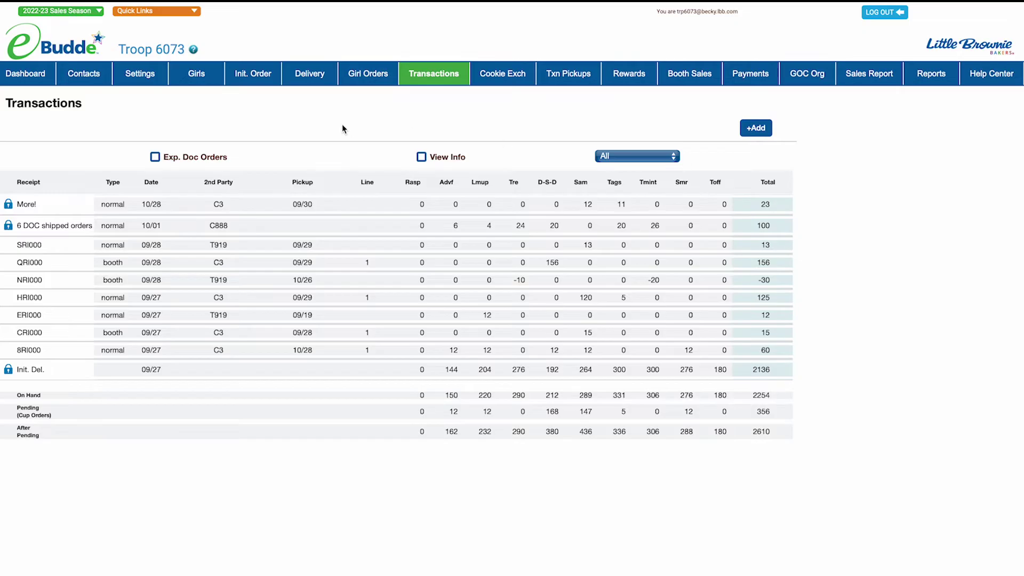
Turn on Exp. Doc Orders to split DOC shipped orders into individual shipments.
click(154, 157)
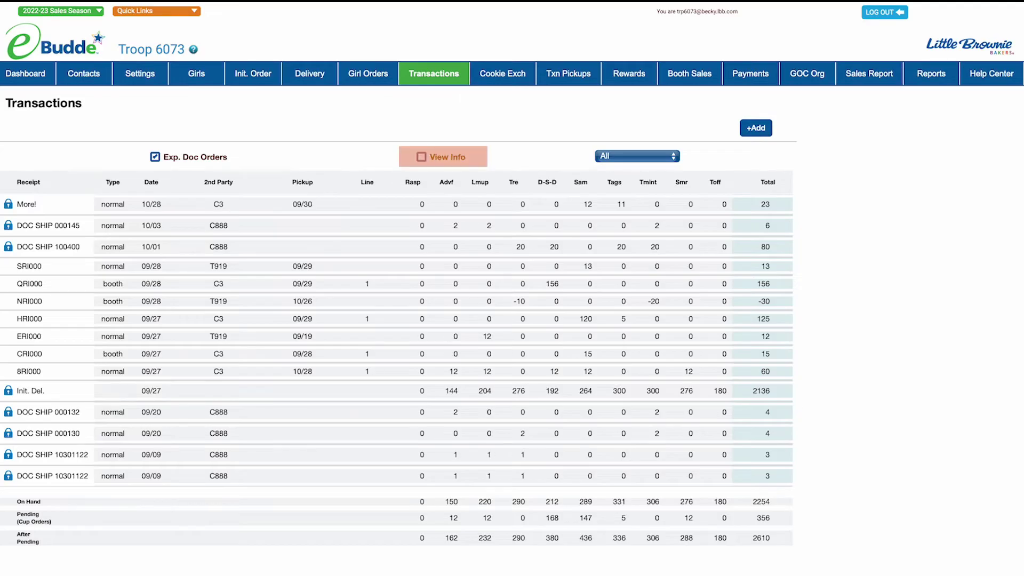
Turn on View Info to show who created, received and processed each transaction.
click(421, 158)
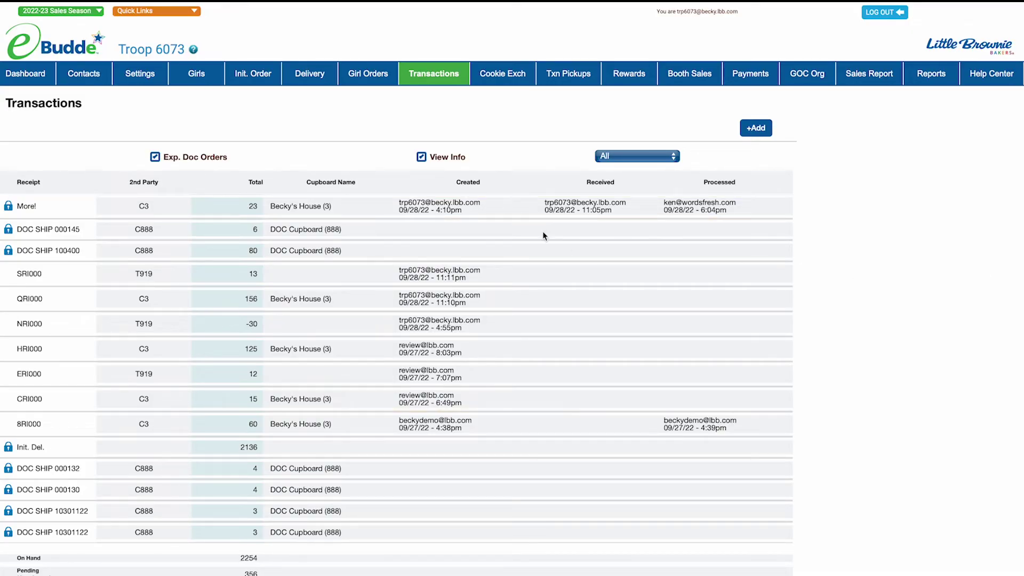
Uncheck View Info to bring back the cookie quantity columns.
click(420, 157)
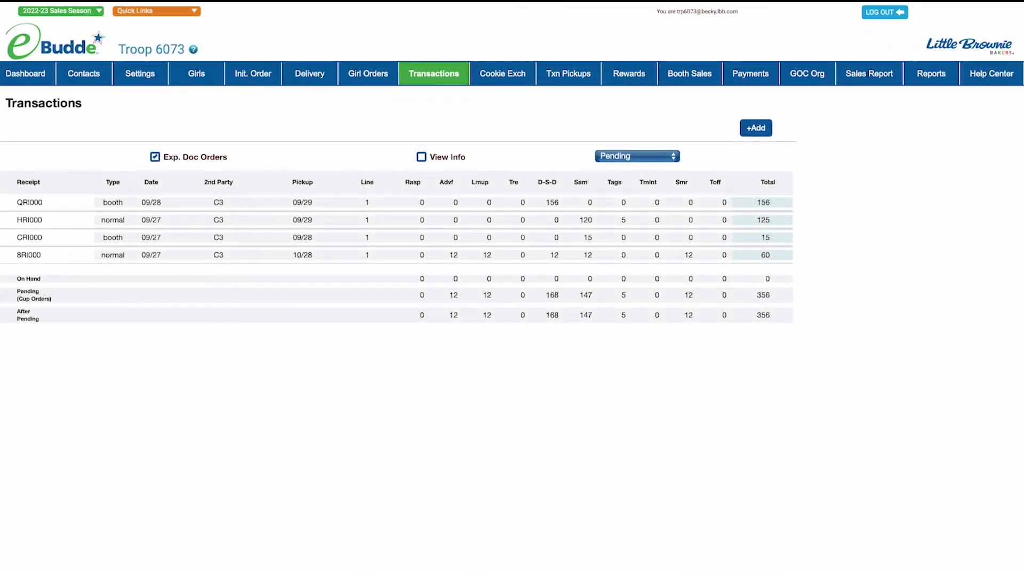
Add a new transaction, receipt 6SI000, with the Booth transaction type.
click(754, 131)
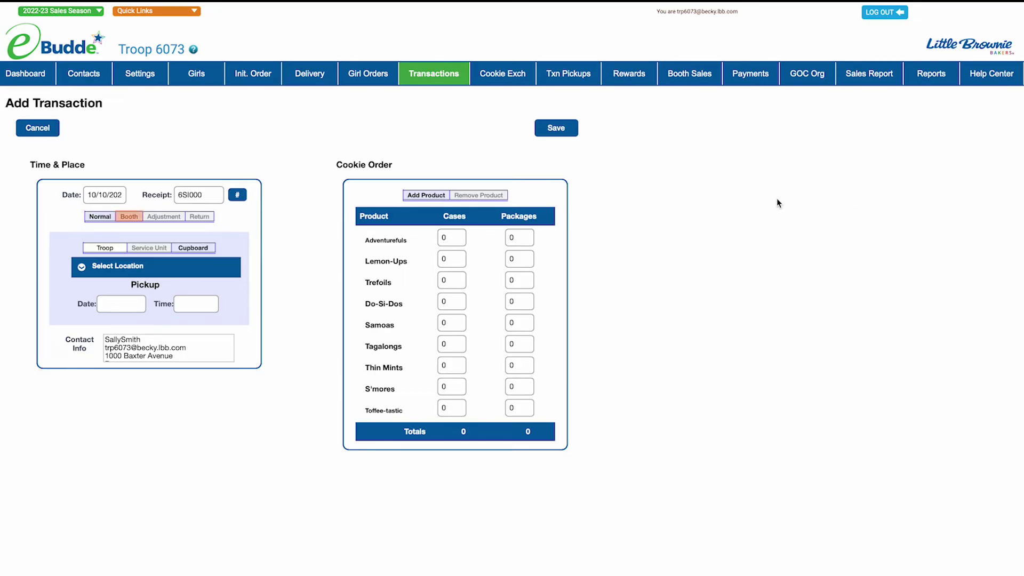
click(131, 218)
Choose the cupboard pickup location and a 10/31/2022, 3:45pm pickup time.
click(86, 268)
click(93, 314)
click(100, 306)
click(222, 322)
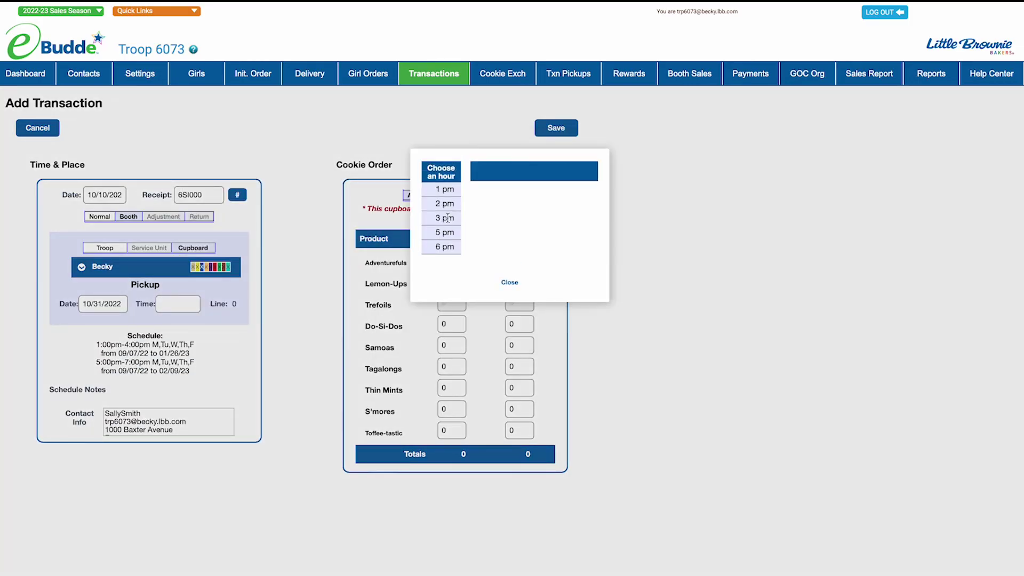
click(446, 217)
click(487, 235)
Enter 1 case of Samoas, 5 Do-Si-Dos and 10 Lemon-Ups, then save the 27-package pickup.
drag(447, 352, 432, 349)
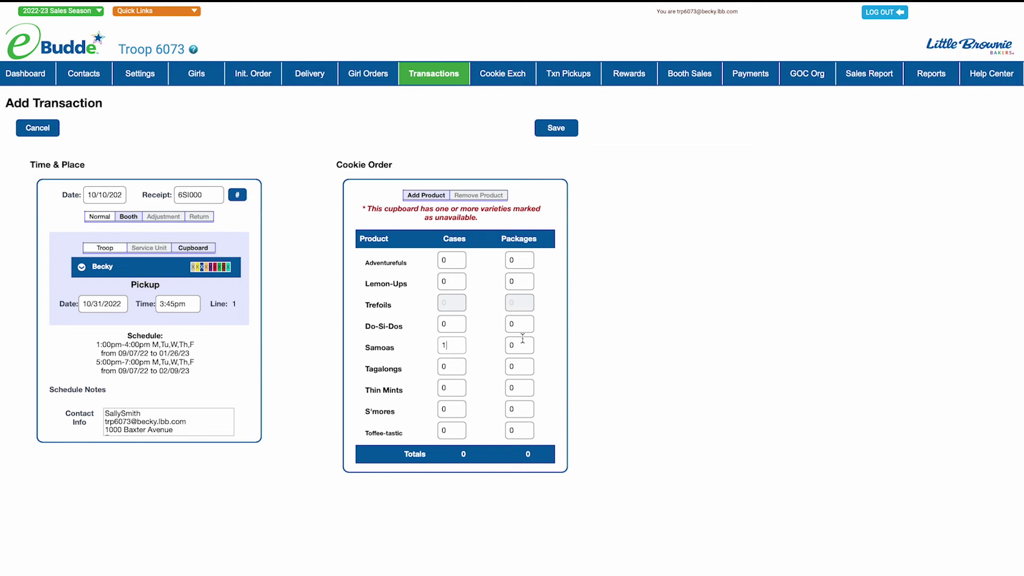
text(1)
text(5)
drag(517, 283, 489, 283)
text(10)
click(554, 128)
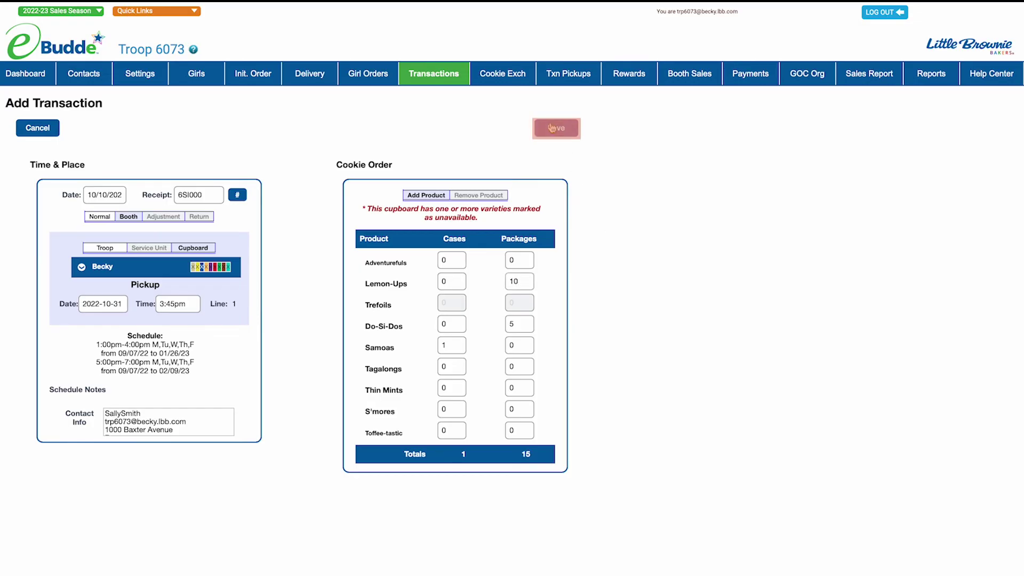
click(573, 208)
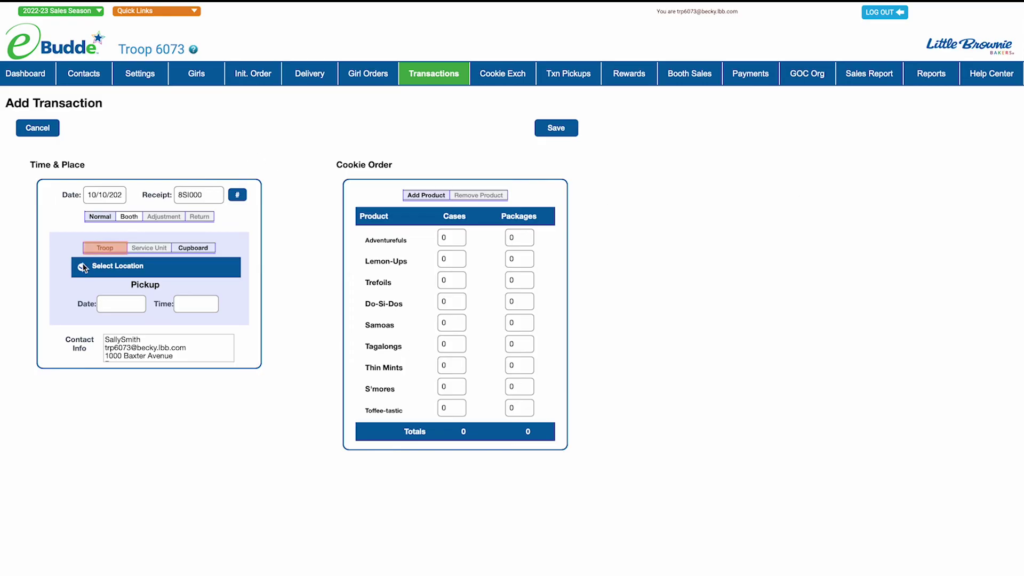
Set up a Booth transfer with troop 919, picked up 10/30/2022 at 8:00am.
click(109, 249)
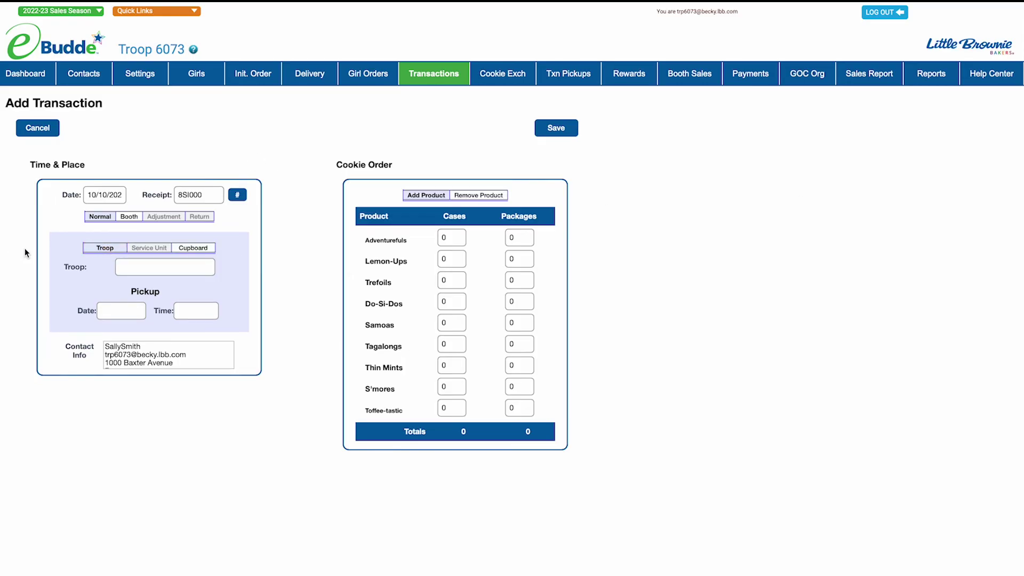
click(130, 217)
text(919)
click(123, 318)
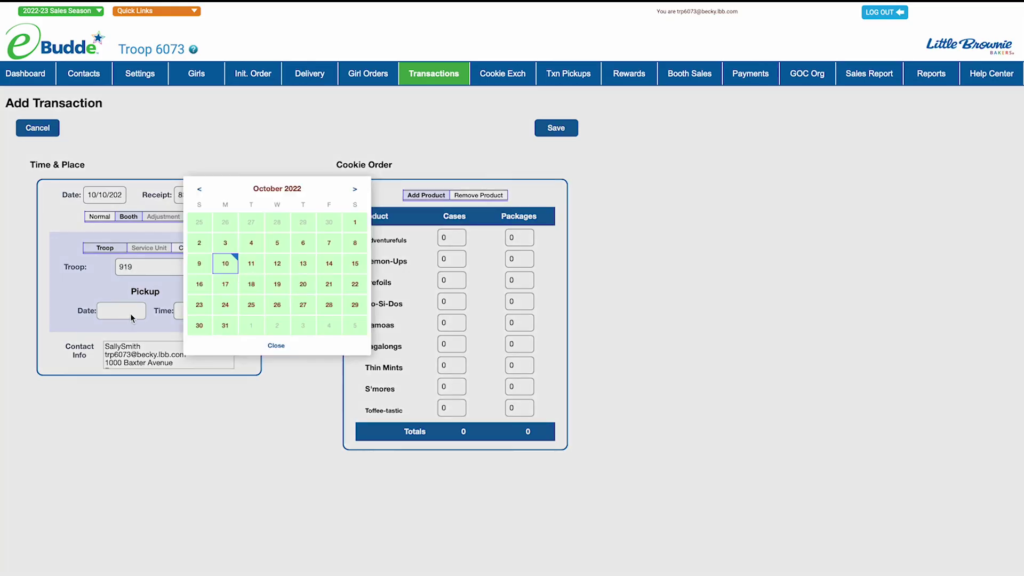
click(199, 258)
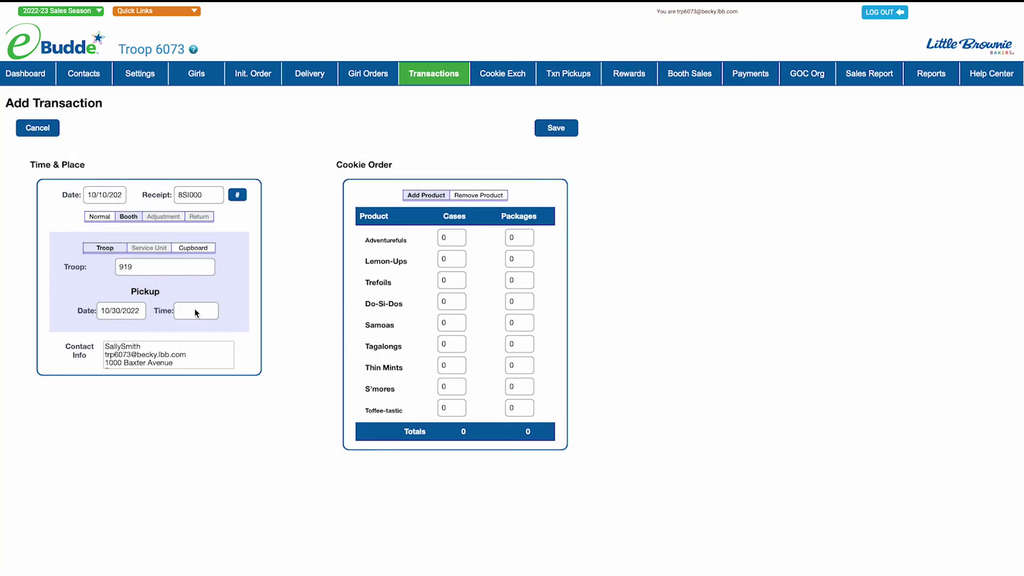
click(196, 318)
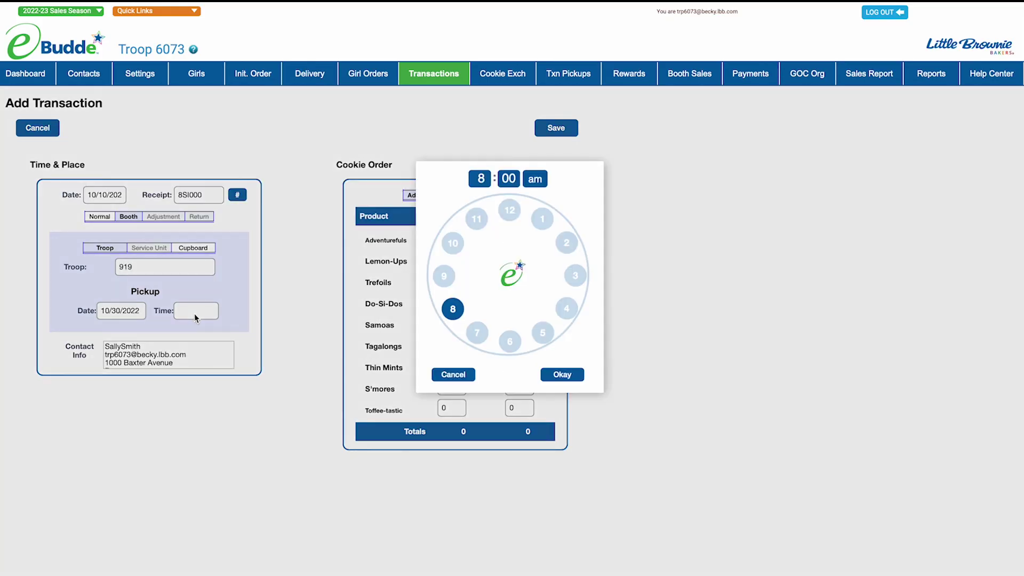
click(563, 374)
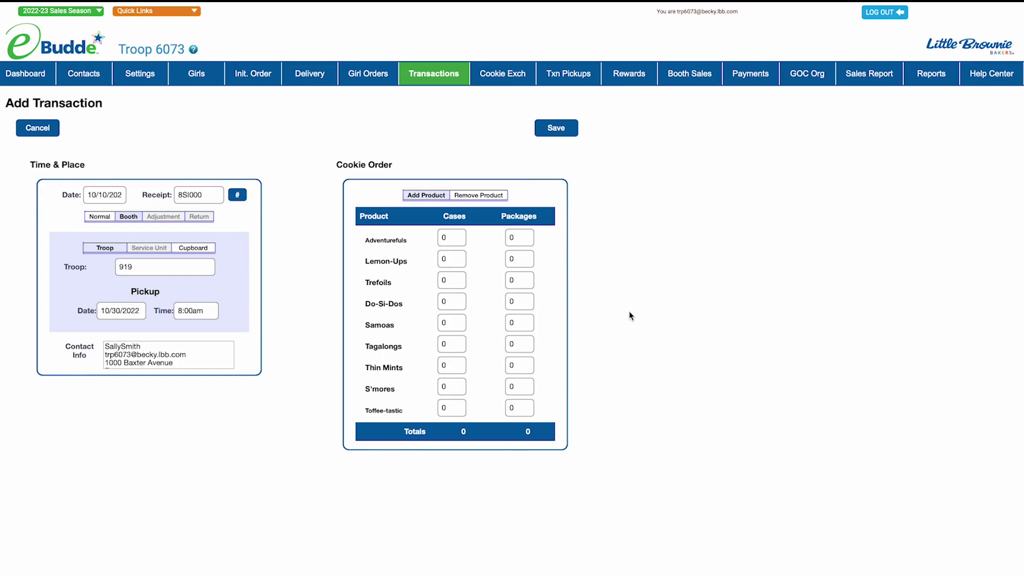
Mark the cookies as removed, 10 Trefoils and 20 Thin Mints packages, and save.
click(489, 195)
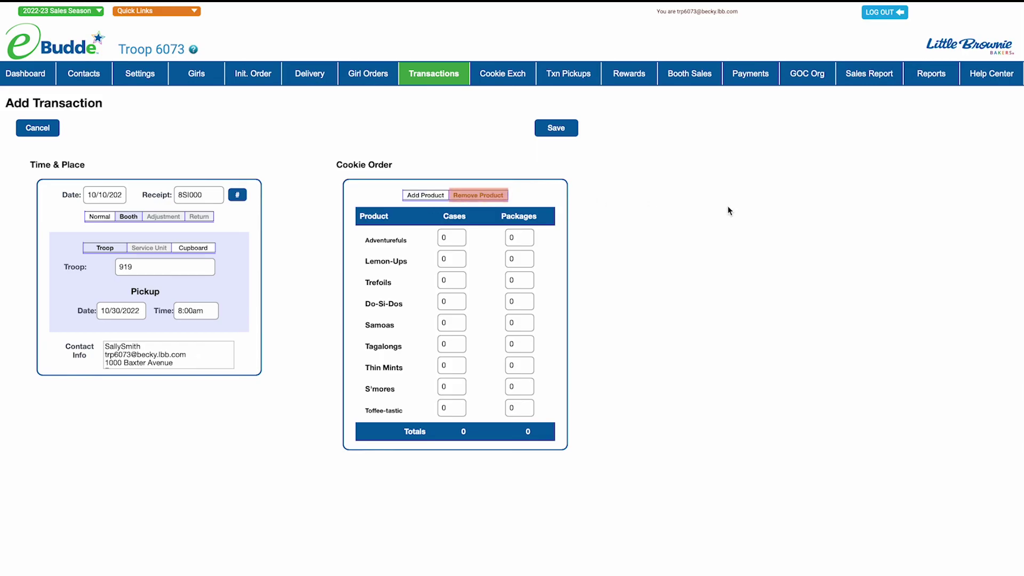
click(519, 365)
text(20)
click(518, 280)
text(10)
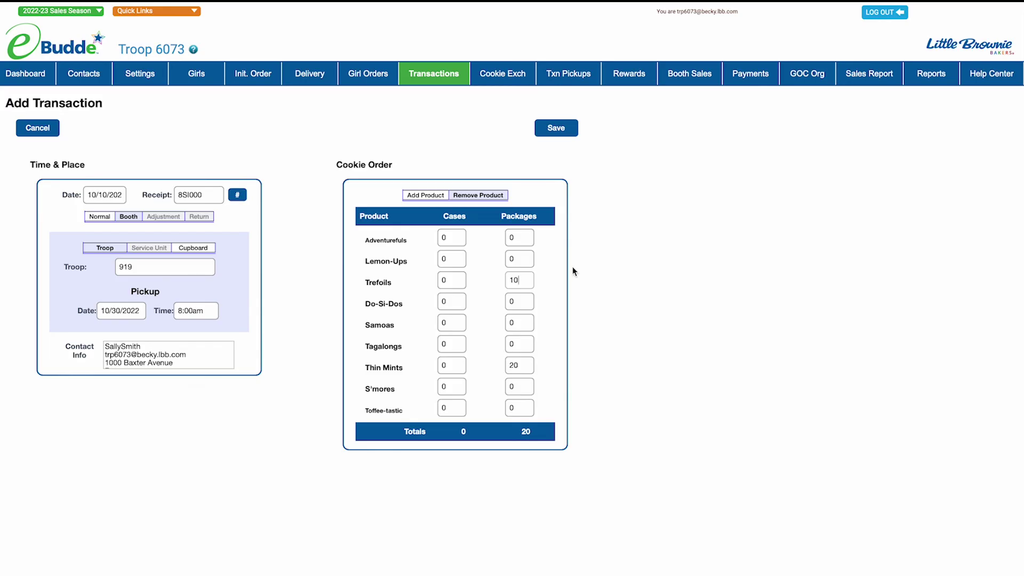
click(556, 128)
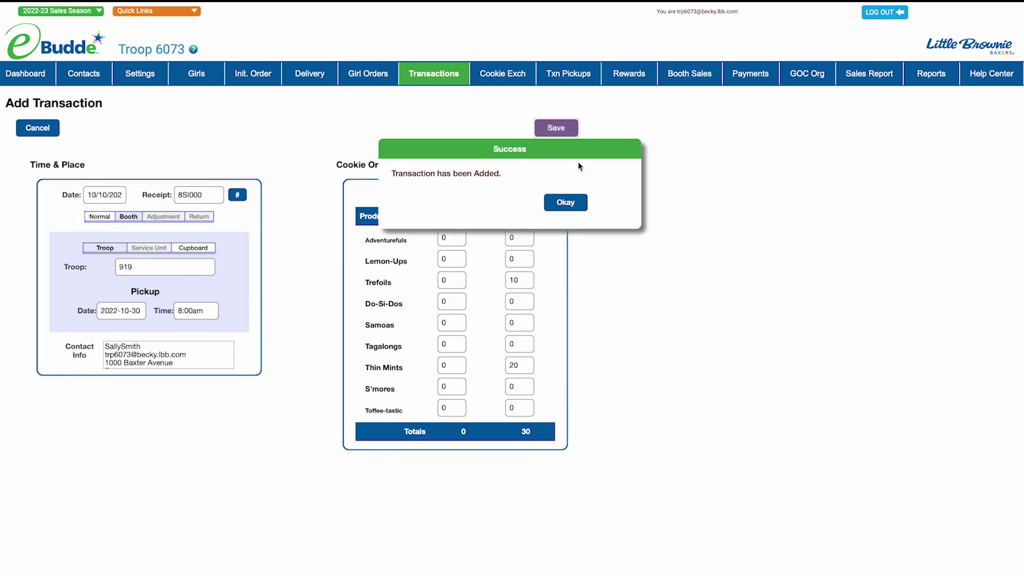
click(578, 213)
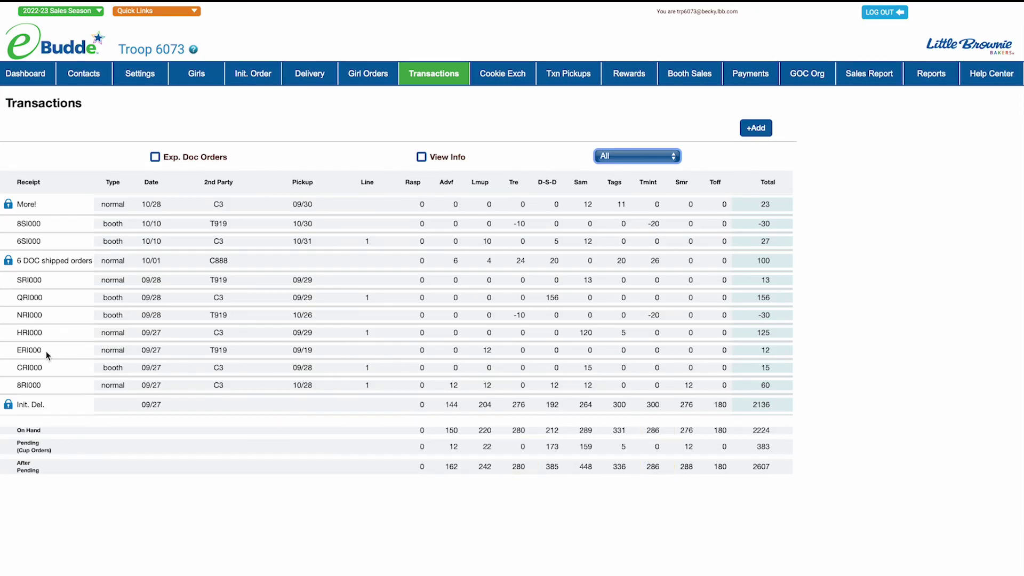
Review transaction HRI000 and cancel out of it without changes.
click(23, 331)
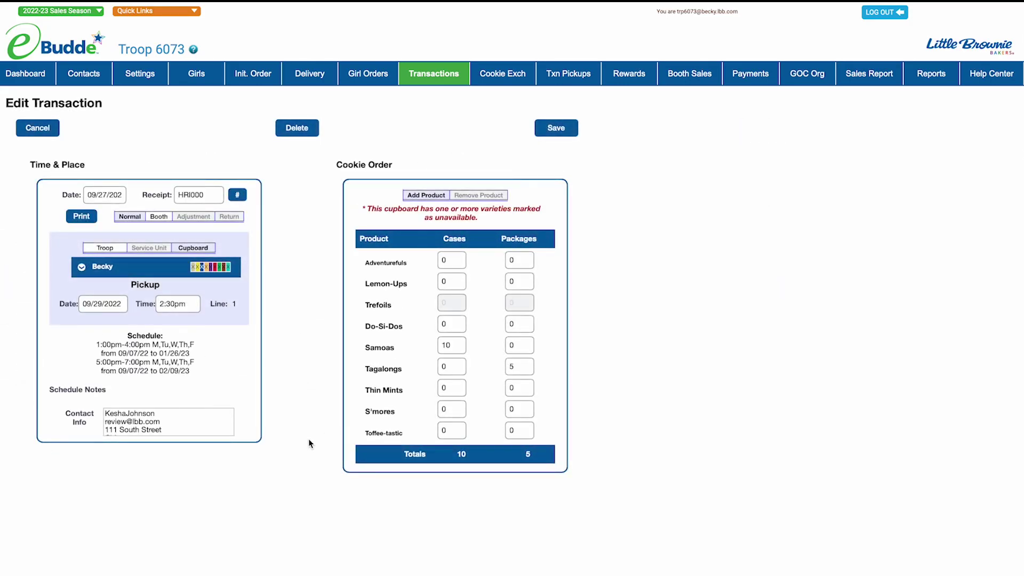
click(38, 128)
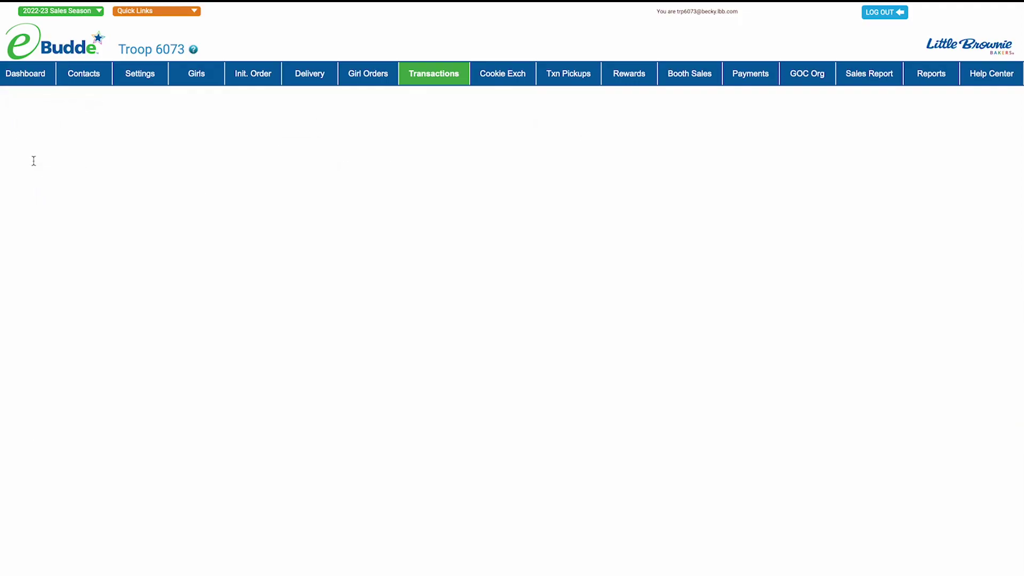